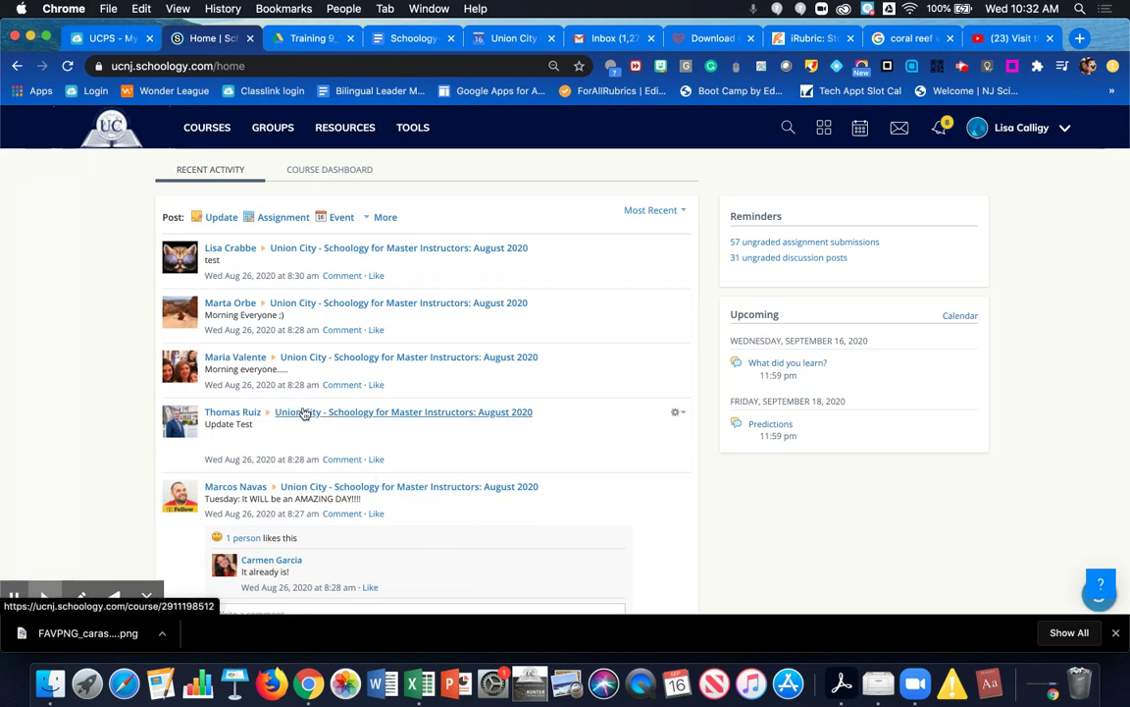
# Open the Members page of the UC Schoology Training Series: Technology course.
pyautogui.click(205, 129)
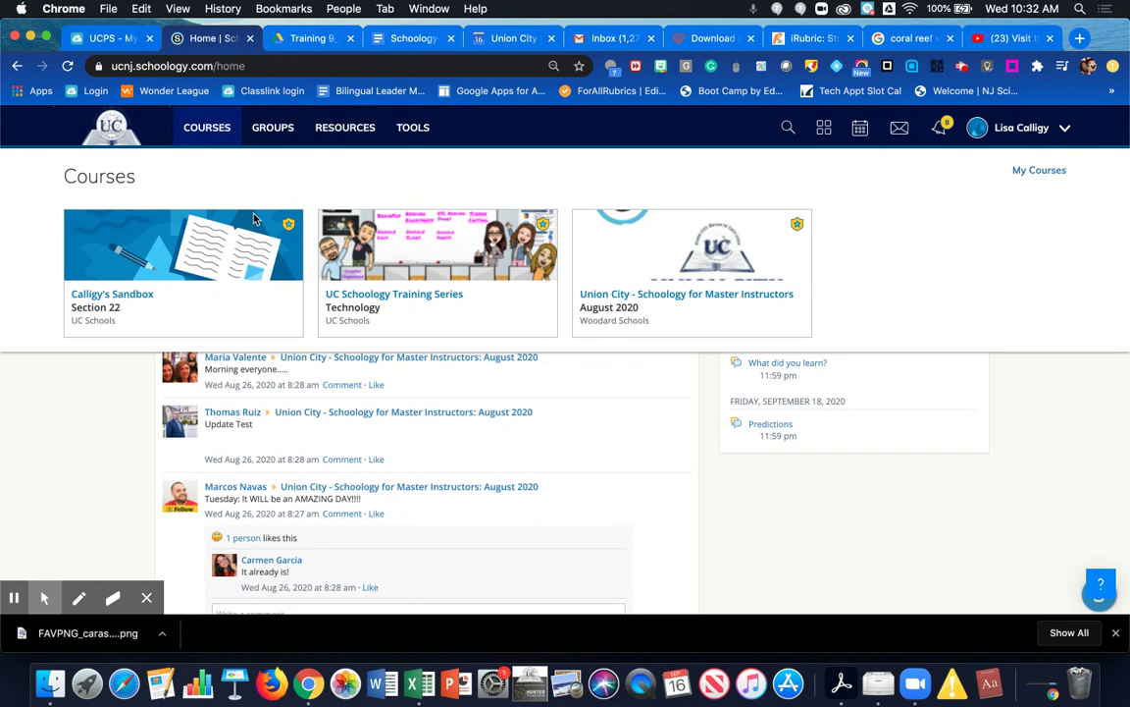
pyautogui.click(417, 320)
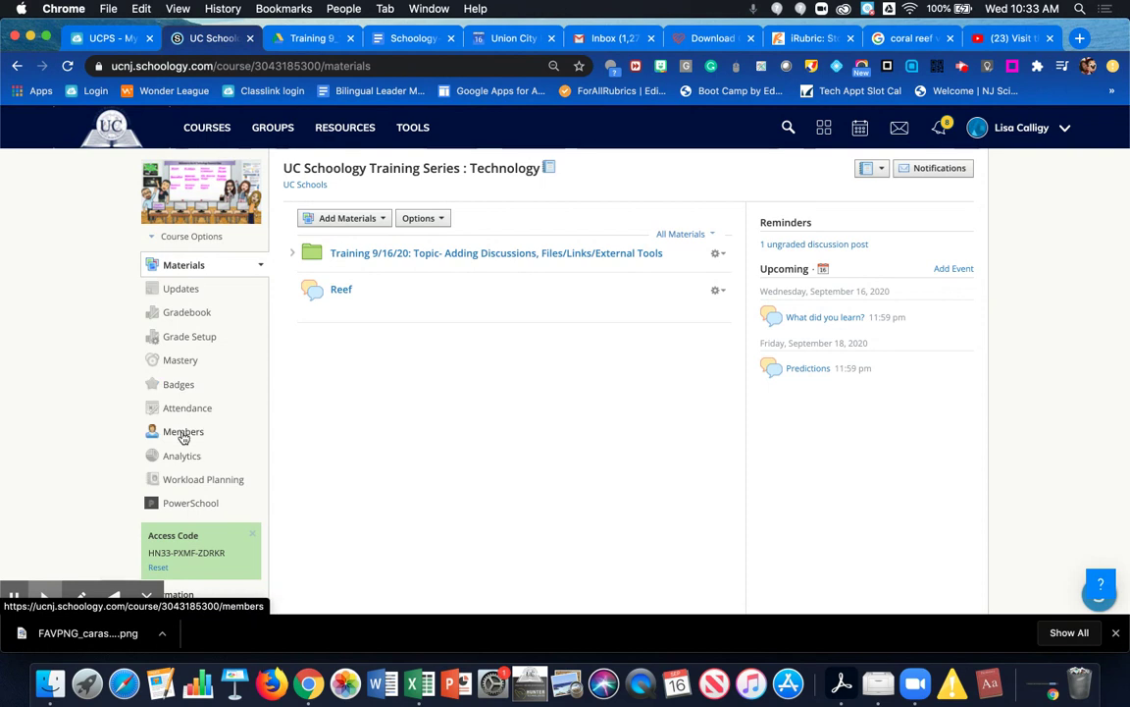
pyautogui.click(184, 436)
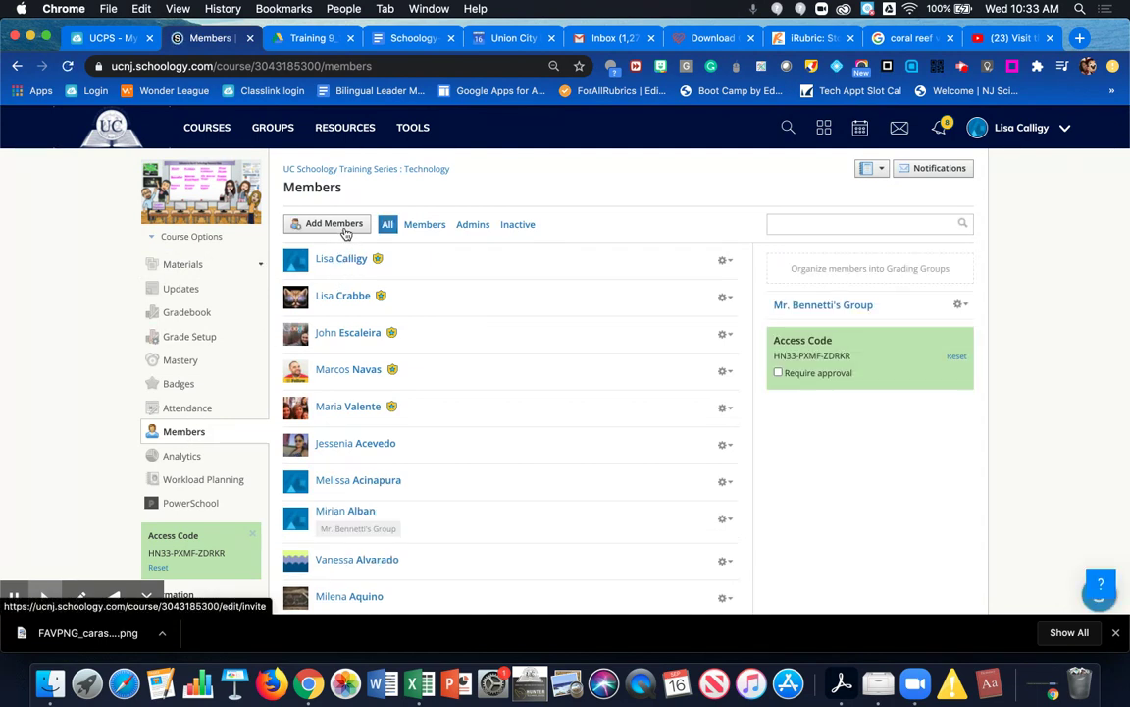
# Enrol the resource teacher in the course through the Add Members dialog.
pyautogui.click(333, 224)
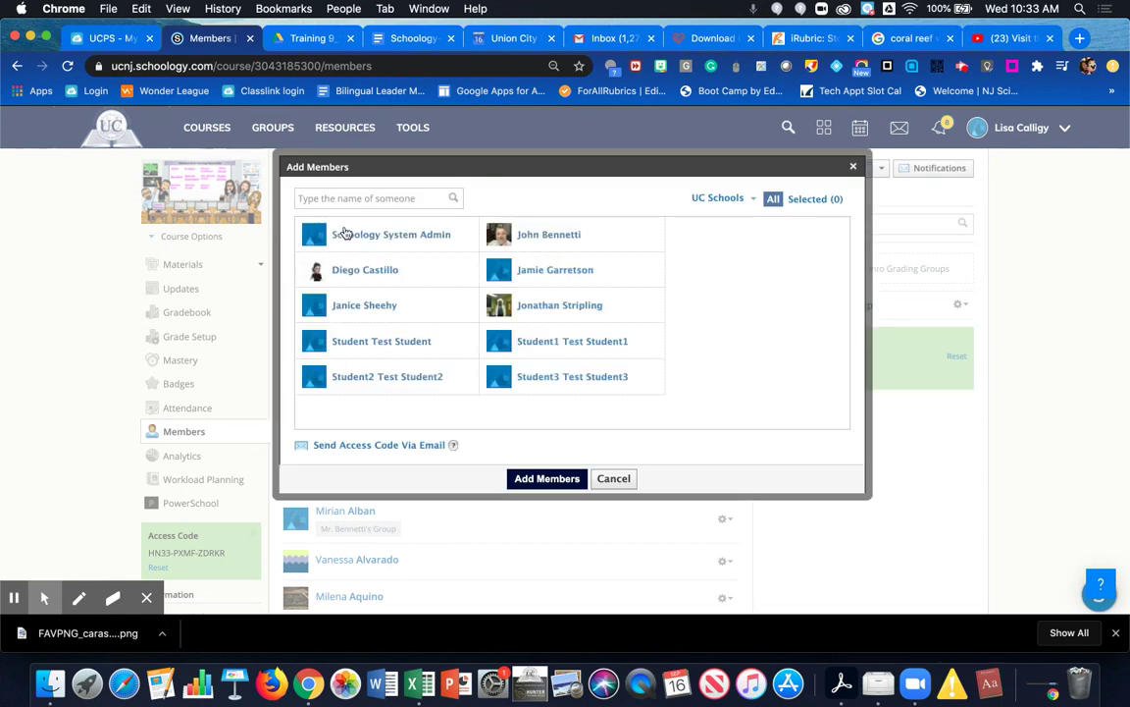
pyautogui.click(564, 239)
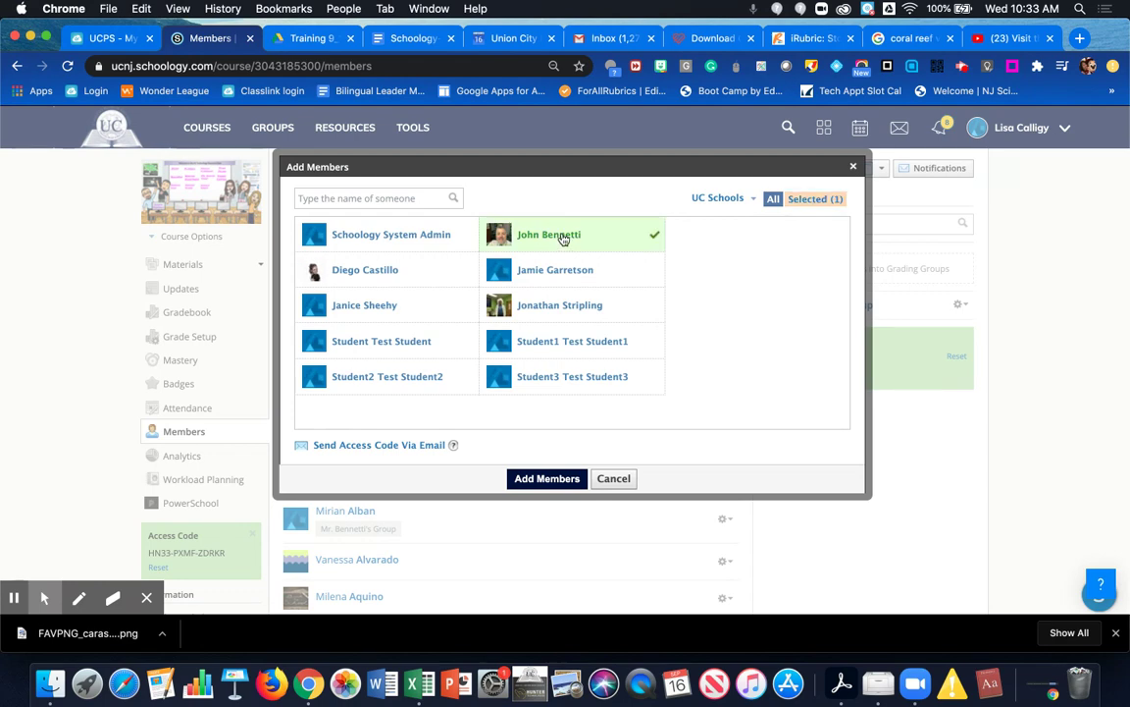
pyautogui.click(567, 478)
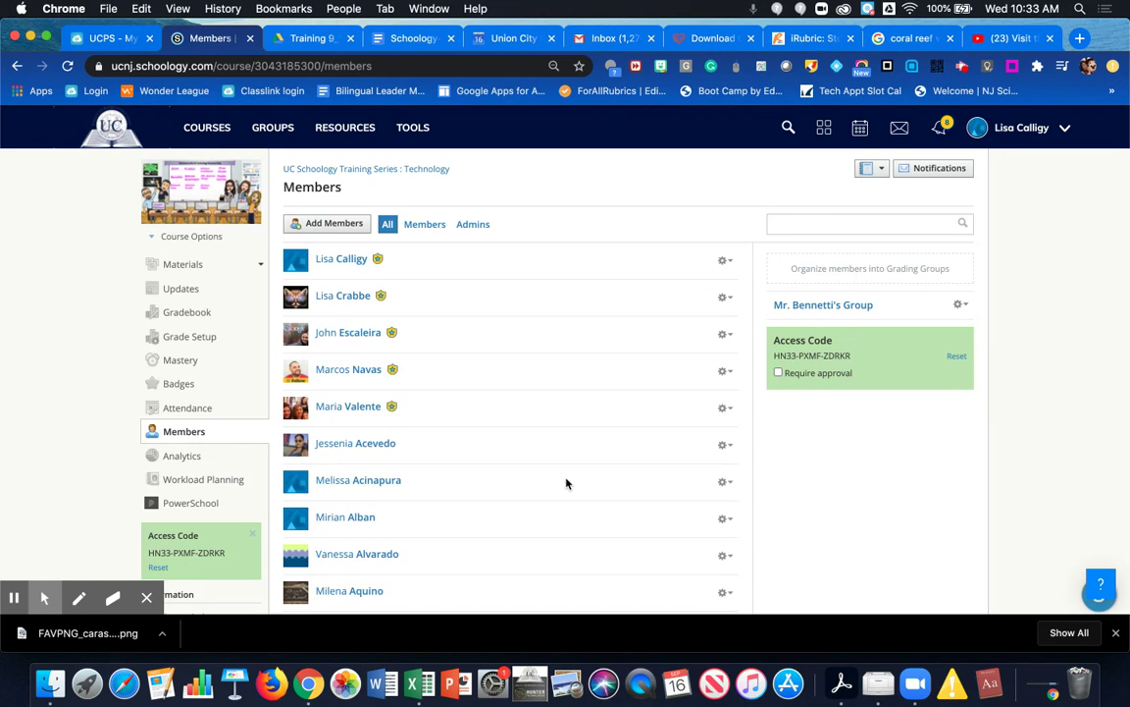
# Promote the resource teacher's enrolment to course admin and confirm the change.
pyautogui.scroll(-3, 569, 422)
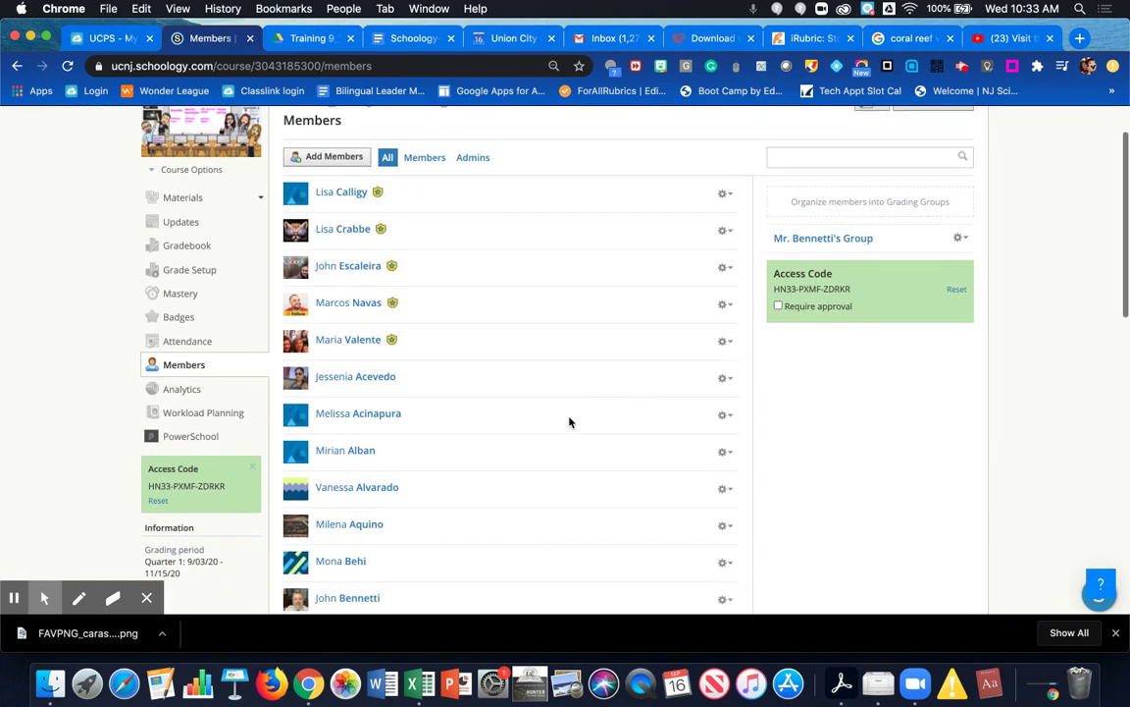
pyautogui.scroll(-1, 569, 422)
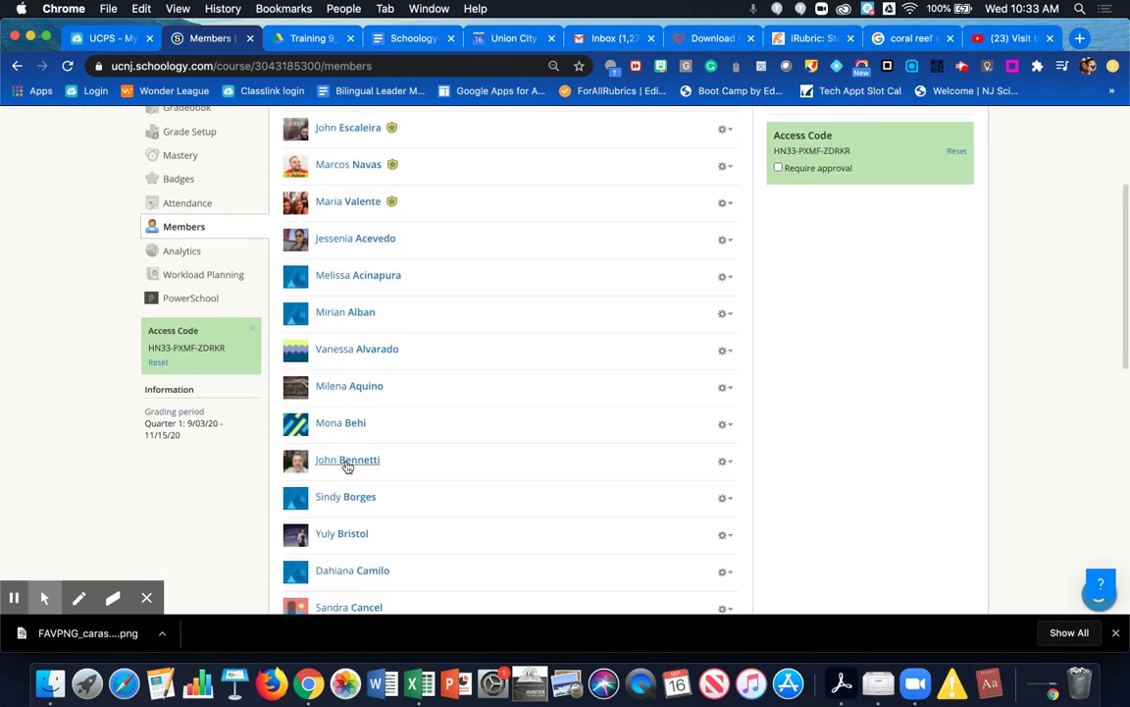
pyautogui.click(723, 463)
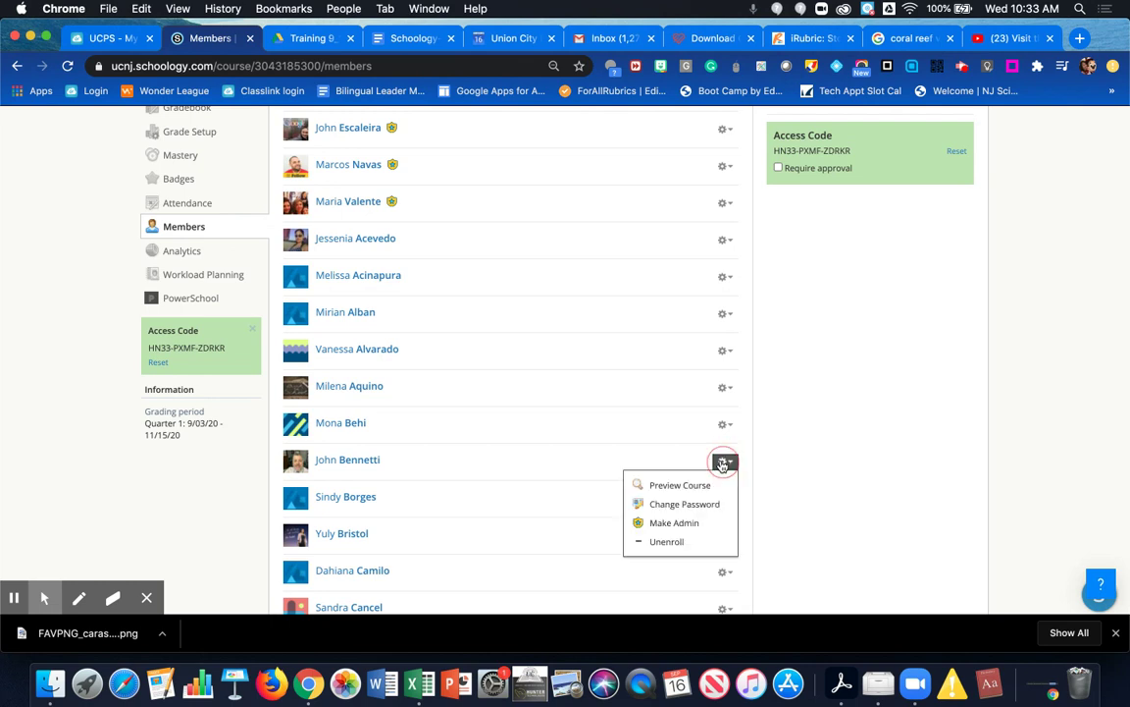
pyautogui.click(701, 526)
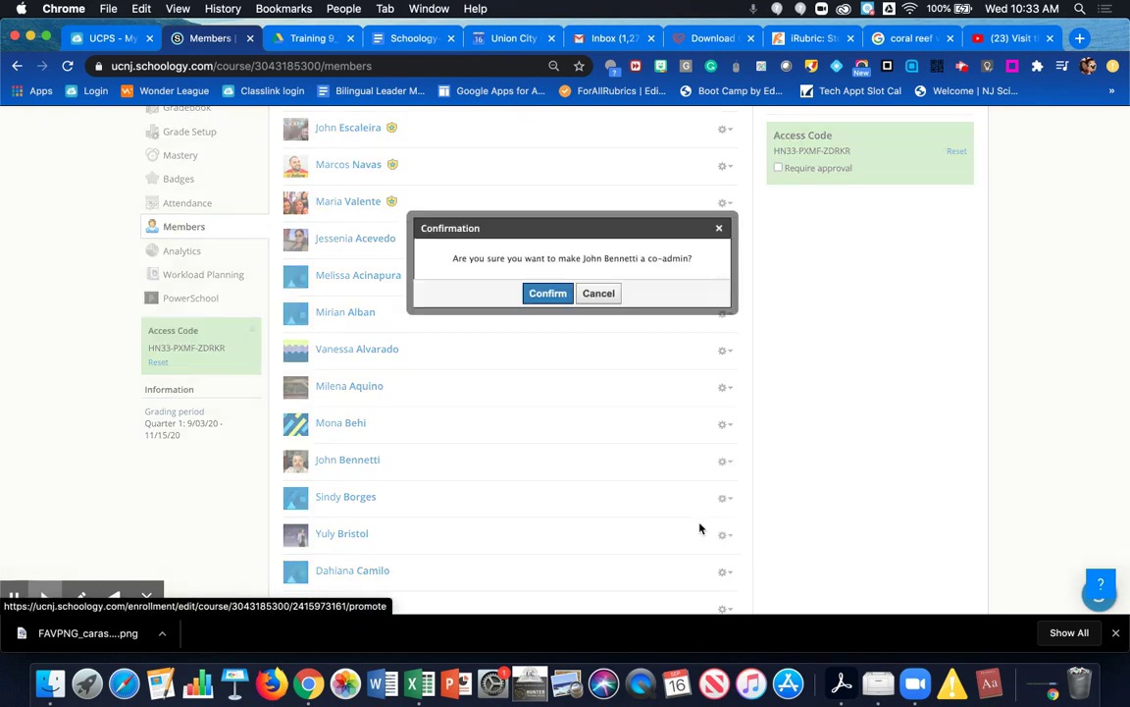
pyautogui.click(547, 295)
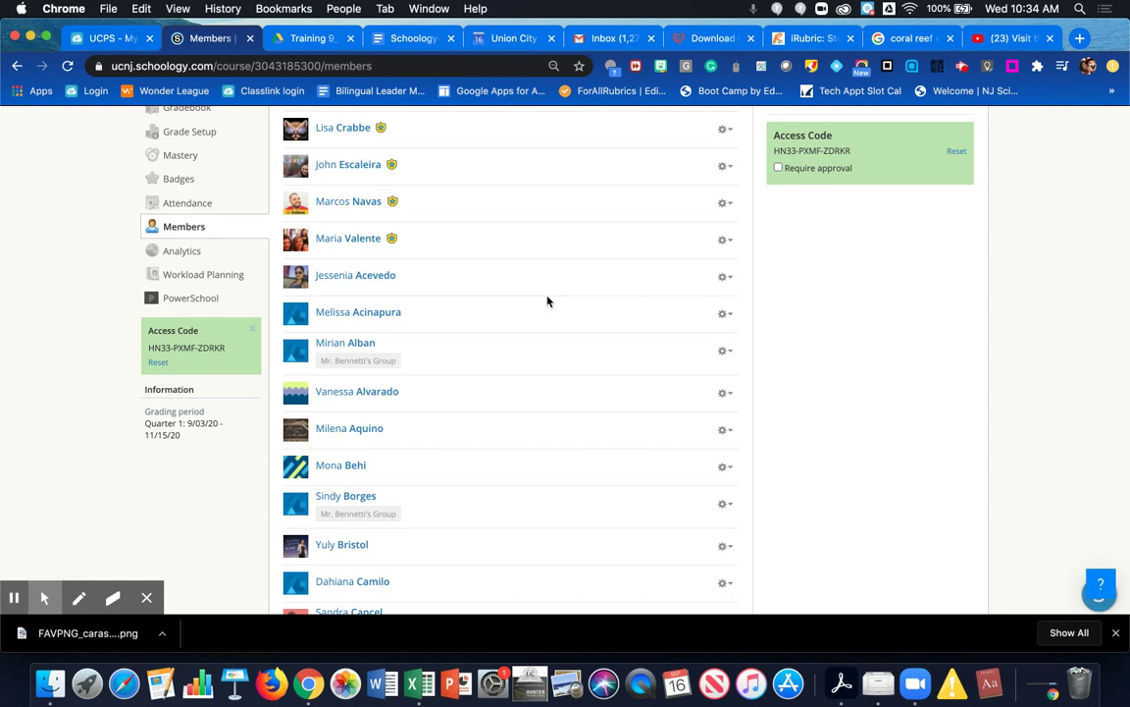
# Delete the course's existing grading group and confirm the deletion.
pyautogui.scroll(4, 548, 301)
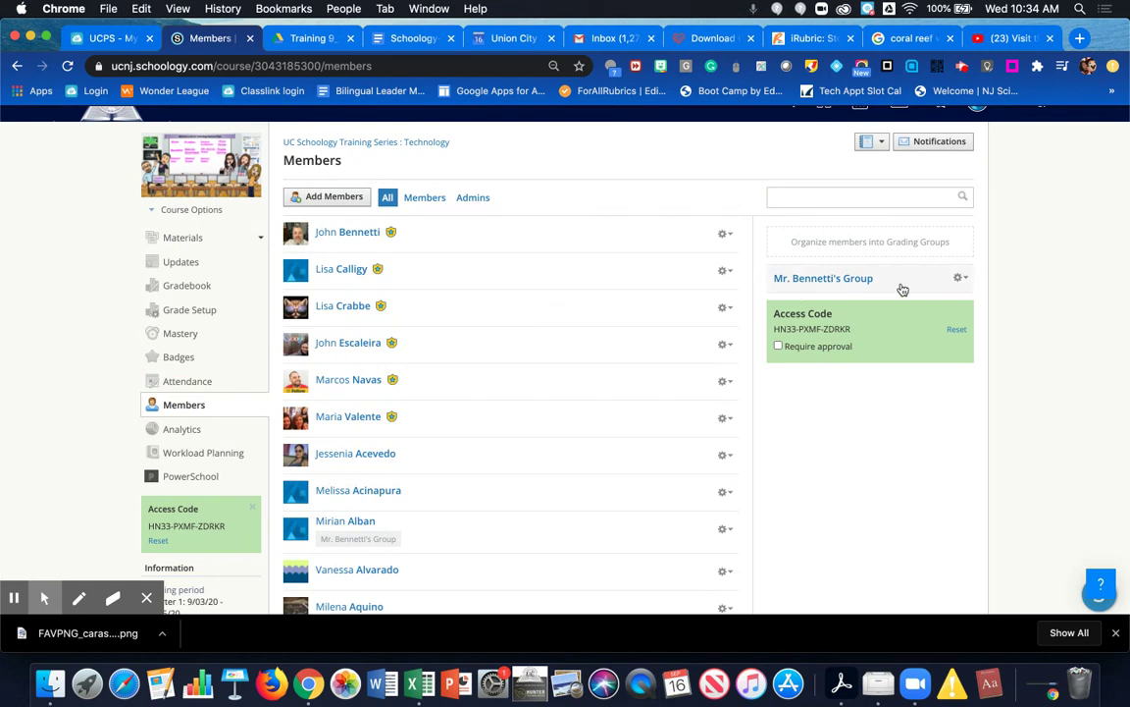
pyautogui.click(962, 280)
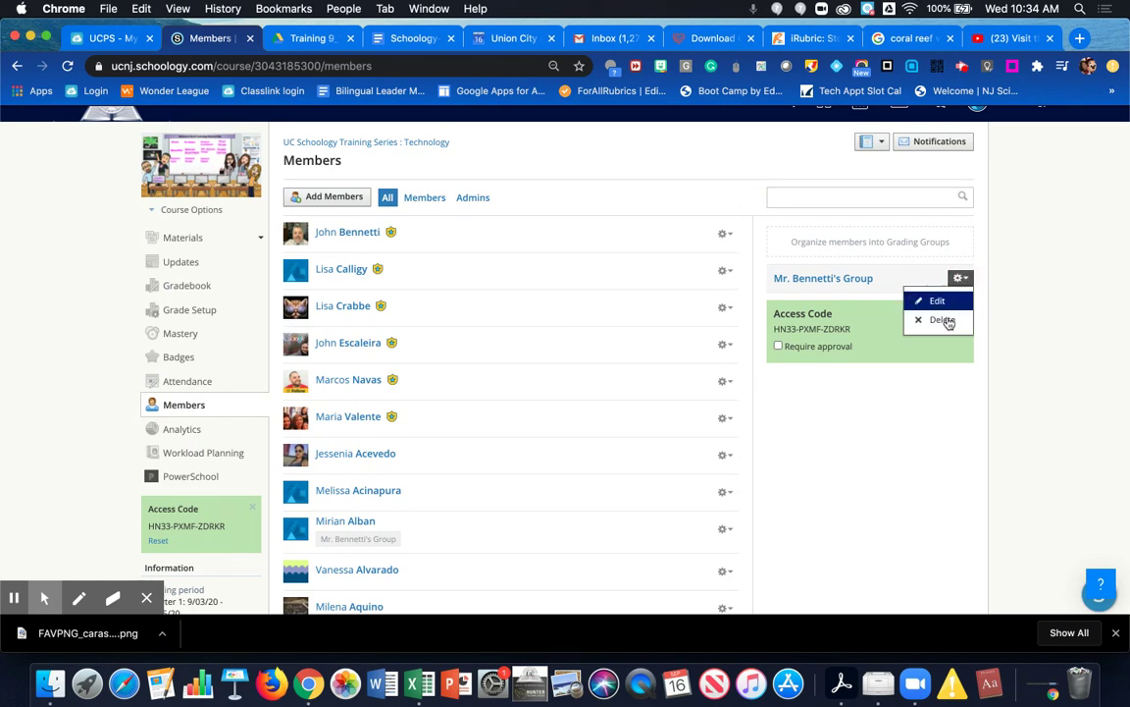
pyautogui.click(948, 324)
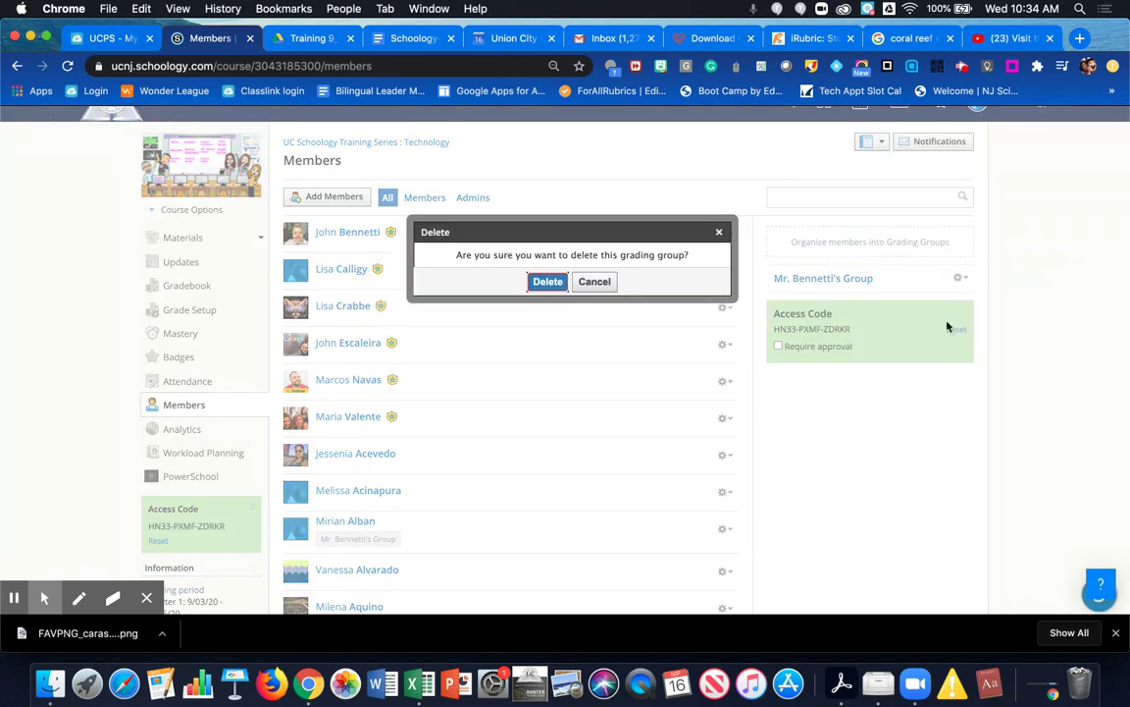
pyautogui.click(549, 282)
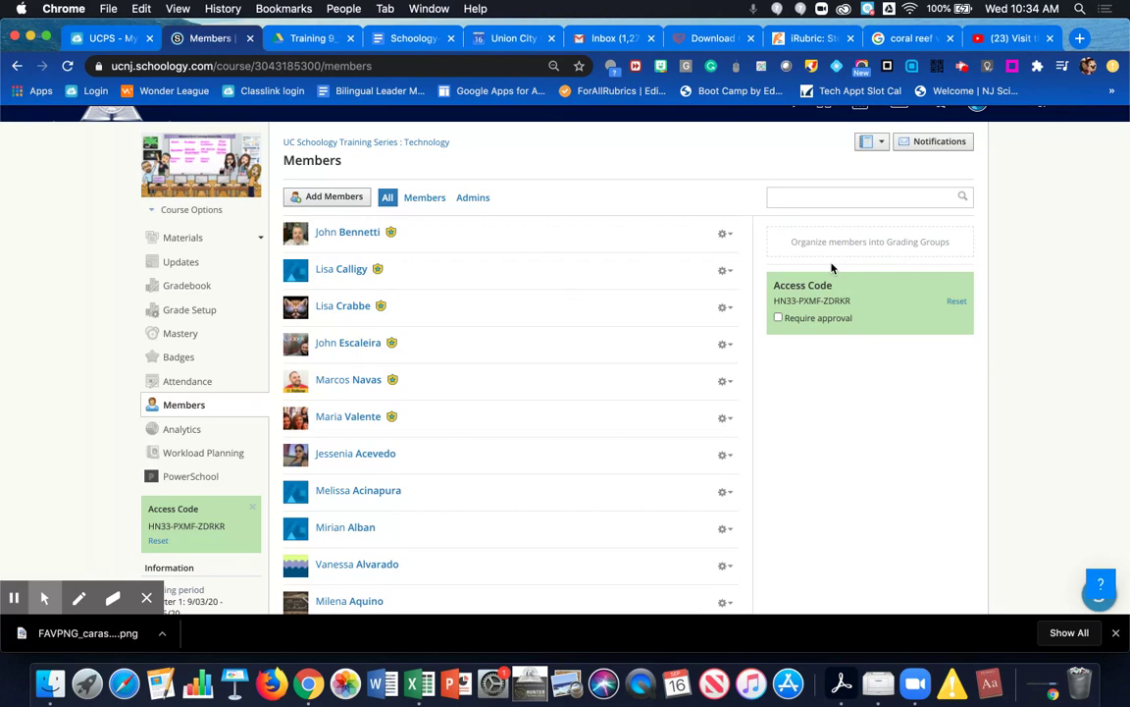
pyautogui.moveTo(852, 248)
# Create a grading group named after the resource teacher containing six checked students.
pyautogui.click(852, 245)
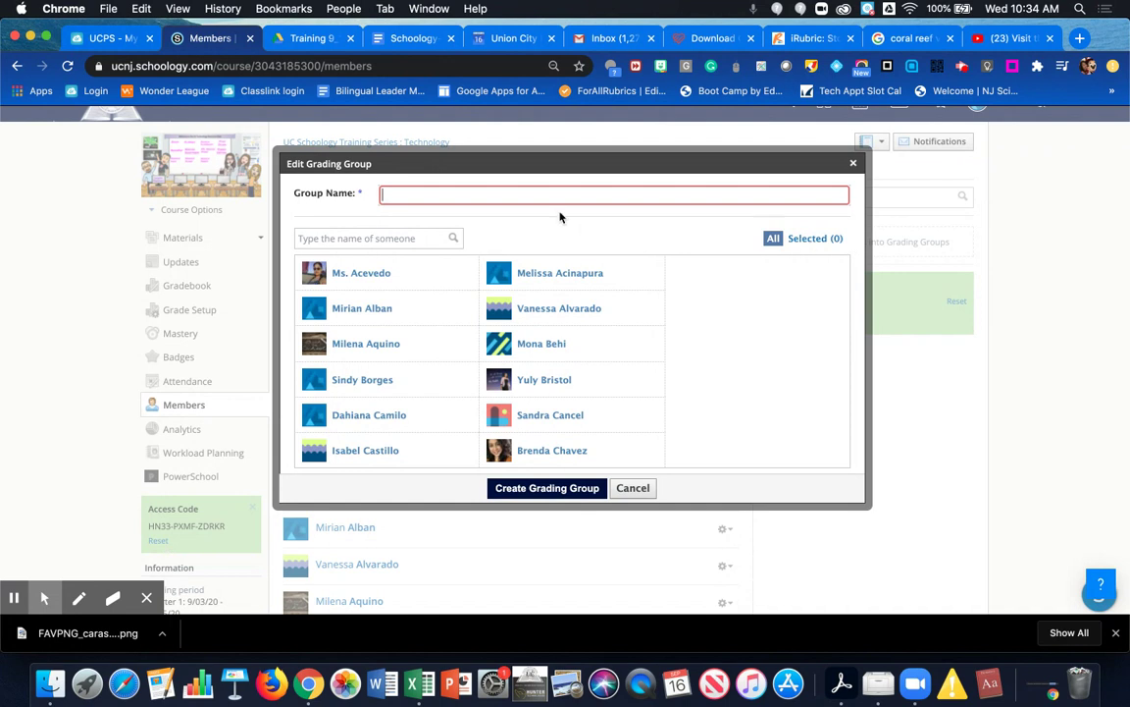
pyautogui.write("Mr. Bennetti's Group")
pyautogui.click(402, 316)
pyautogui.scroll(-4, 575, 398)
pyautogui.click(575, 401)
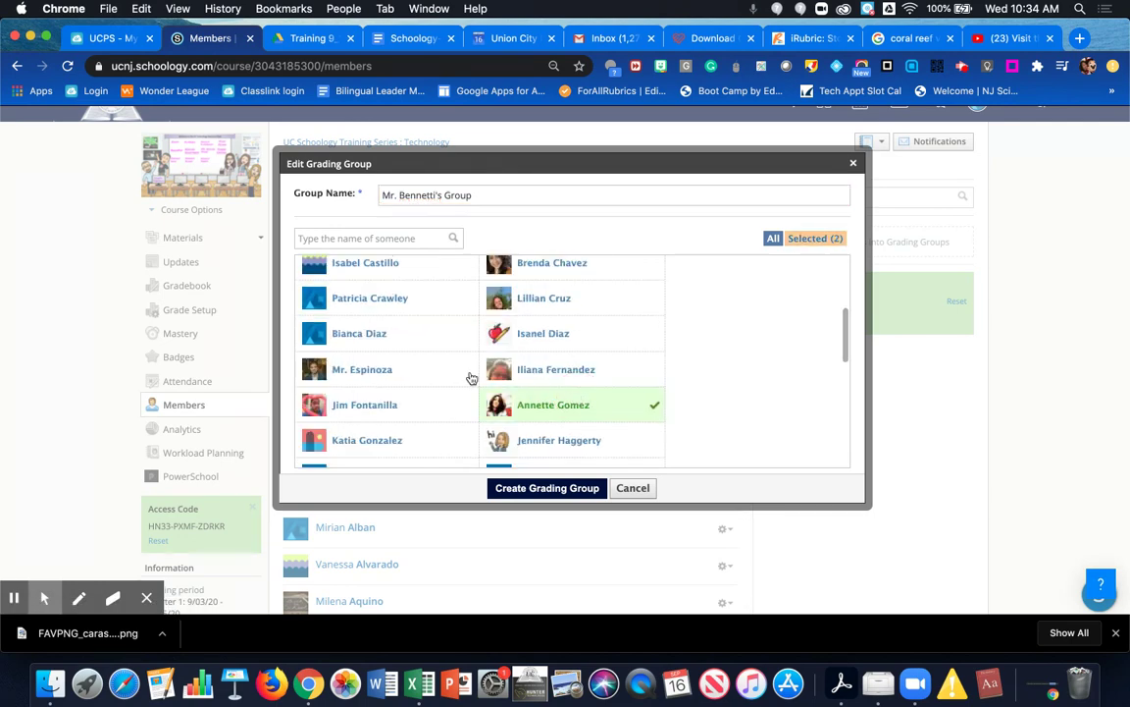
pyautogui.click(363, 375)
pyautogui.scroll(-10, 446, 353)
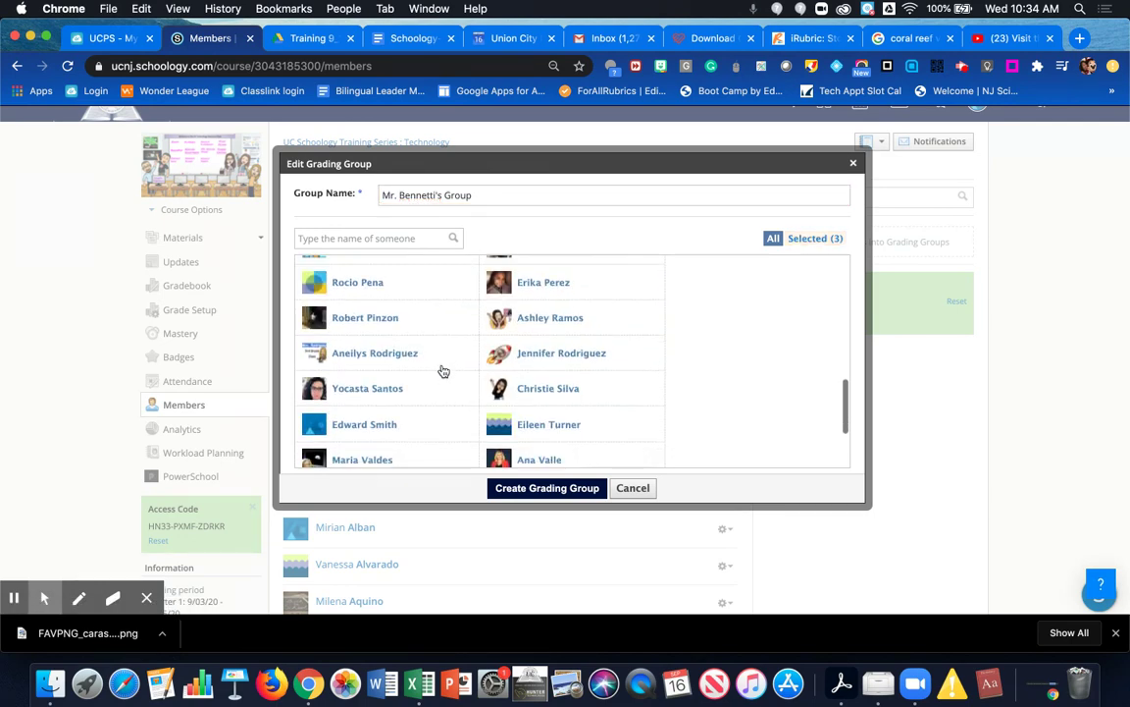
pyautogui.click(427, 387)
pyautogui.scroll(-3, 538, 348)
pyautogui.click(535, 383)
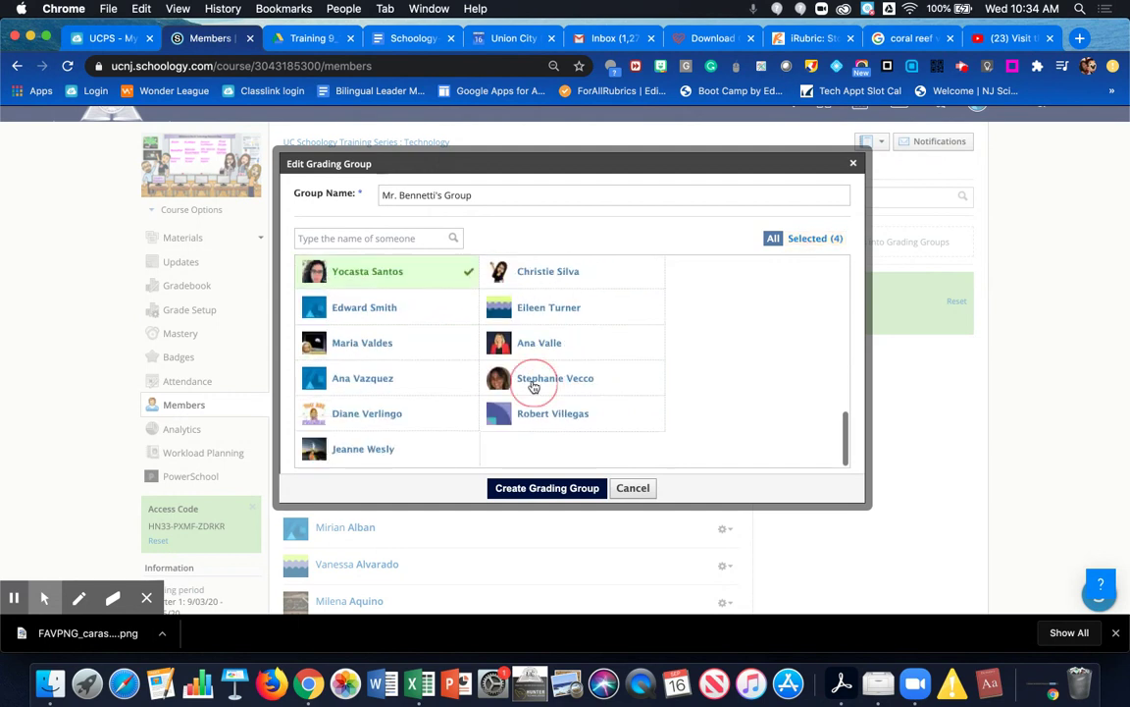
pyautogui.click(409, 380)
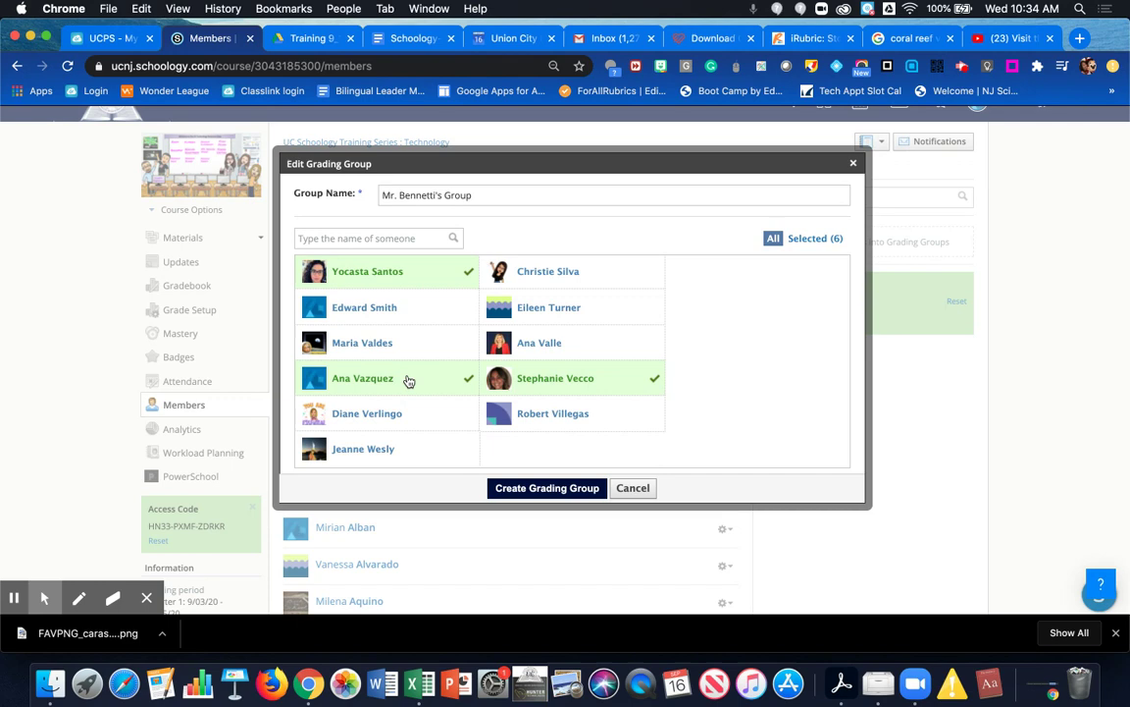
pyautogui.click(547, 488)
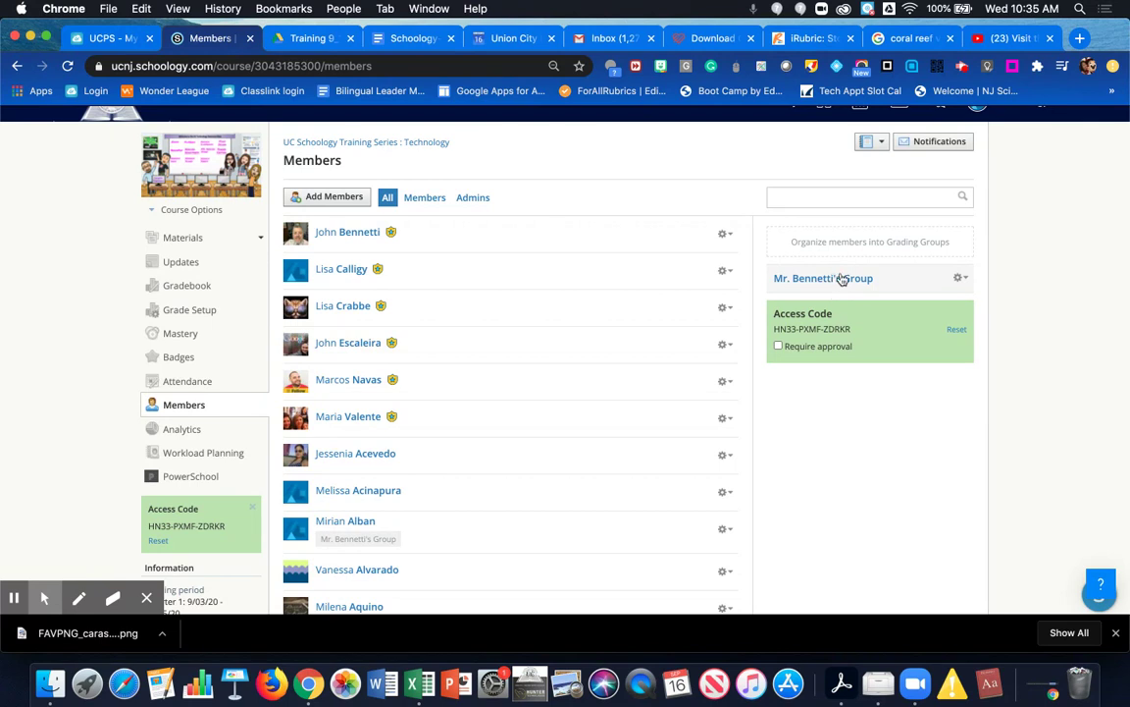
# Remove one student from the grading group and add two others, leaving seven members.
pyautogui.click(844, 282)
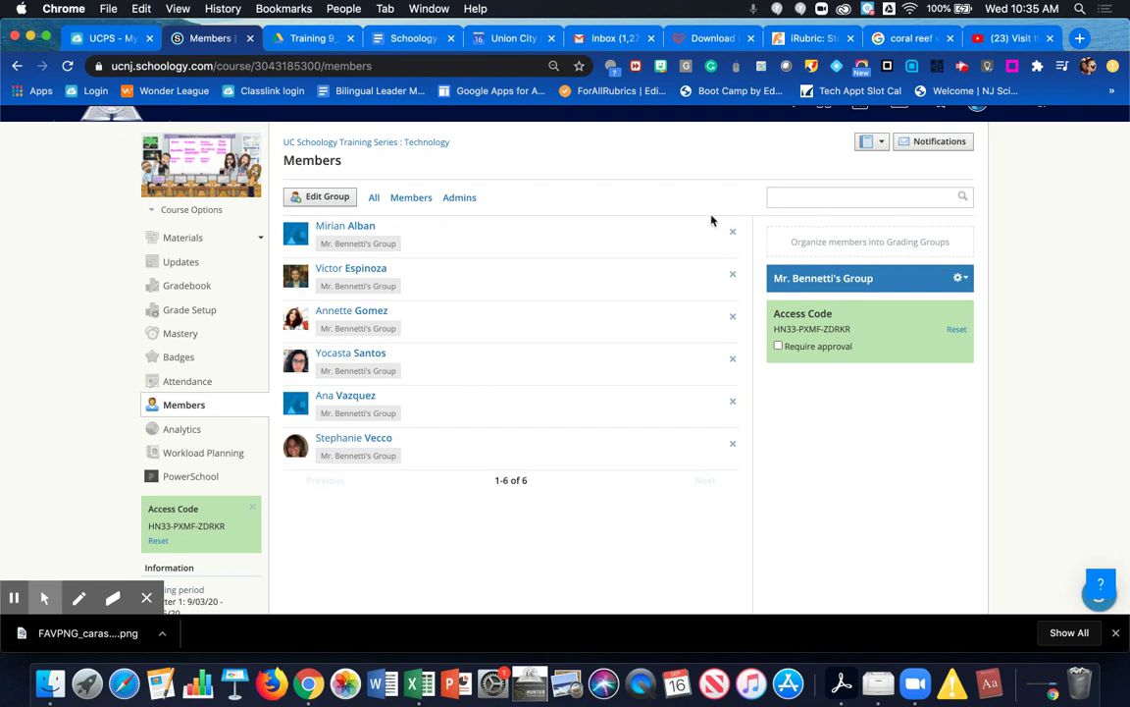
pyautogui.click(733, 234)
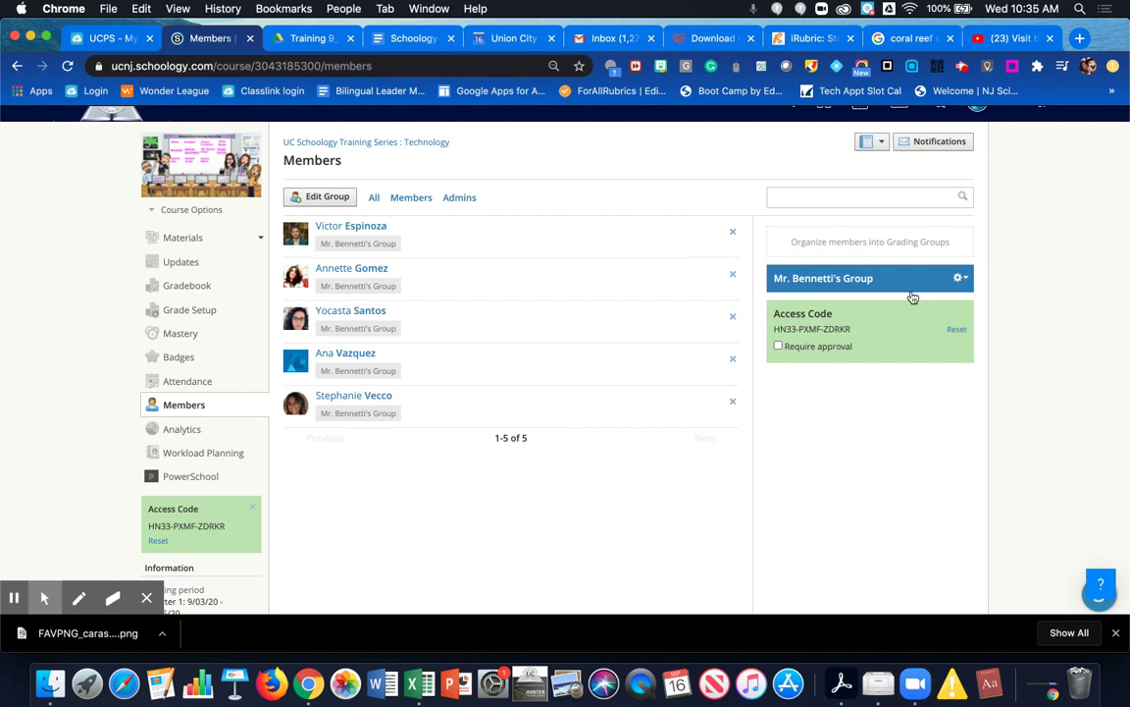
pyautogui.click(959, 278)
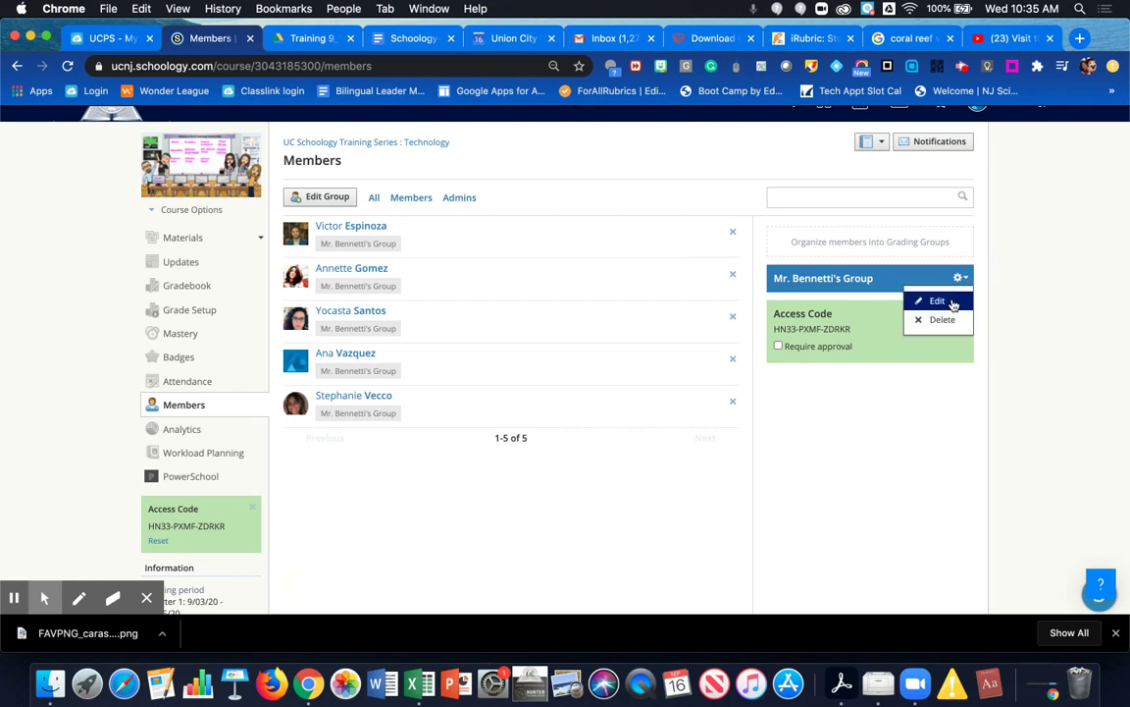
pyautogui.click(938, 302)
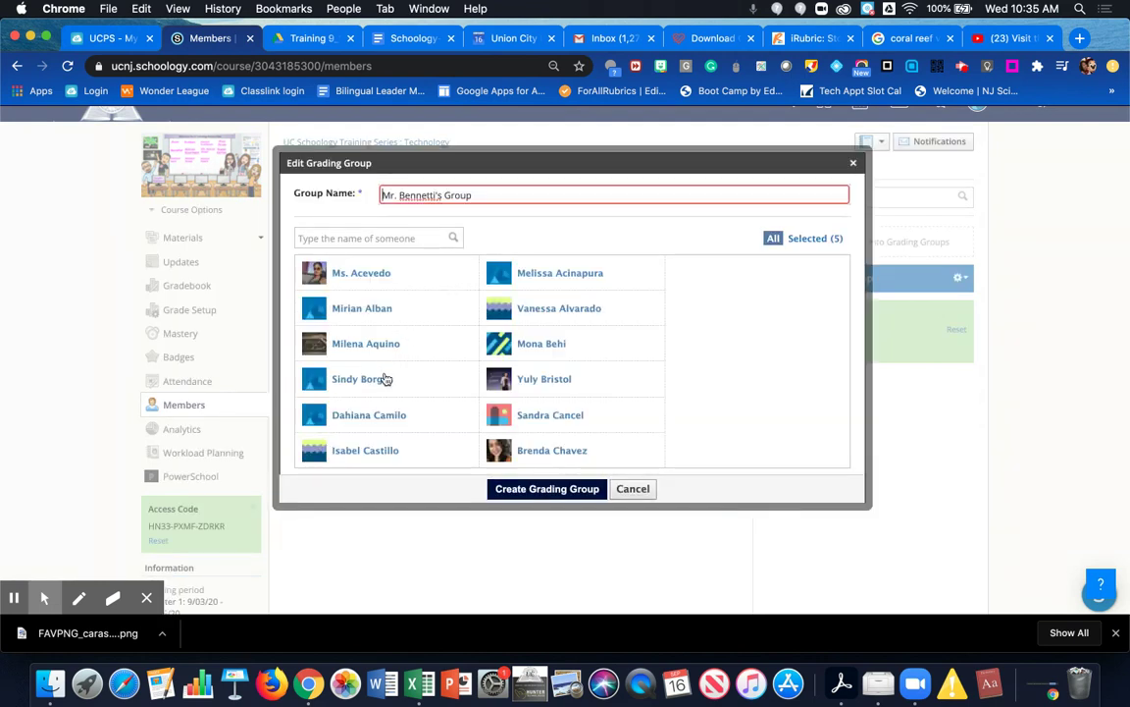
pyautogui.click(384, 380)
pyautogui.click(535, 452)
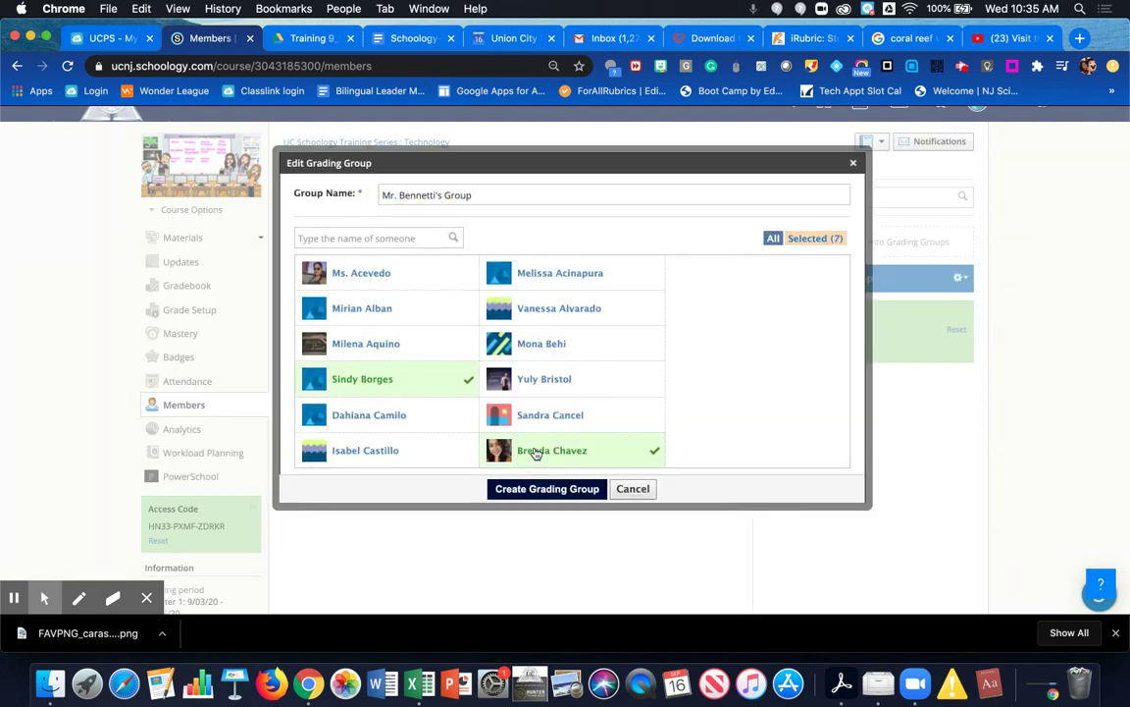
pyautogui.click(546, 489)
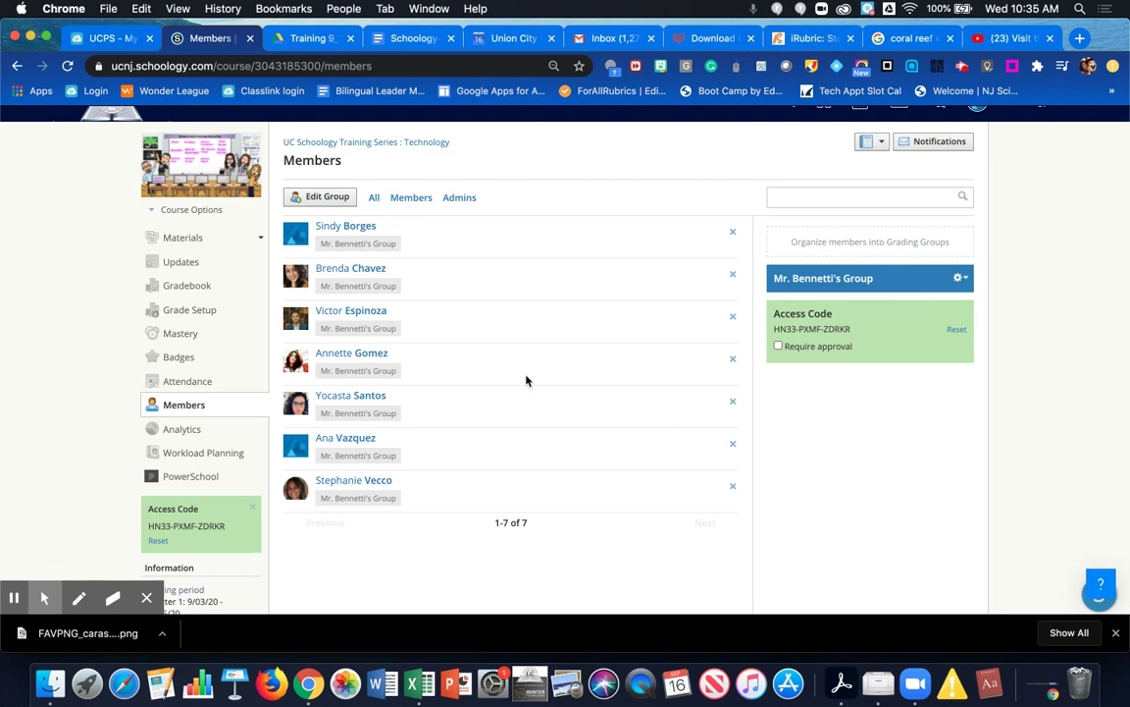
# Go to the course Materials page.
pyautogui.click(967, 279)
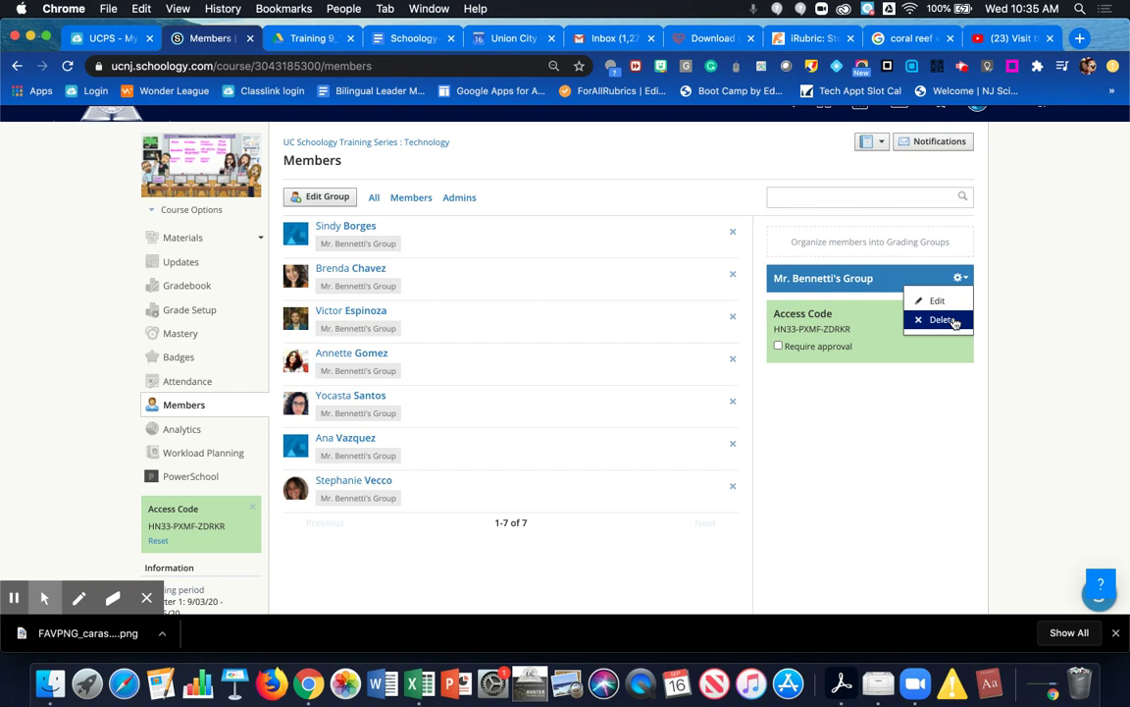
pyautogui.scroll(1, 458, 245)
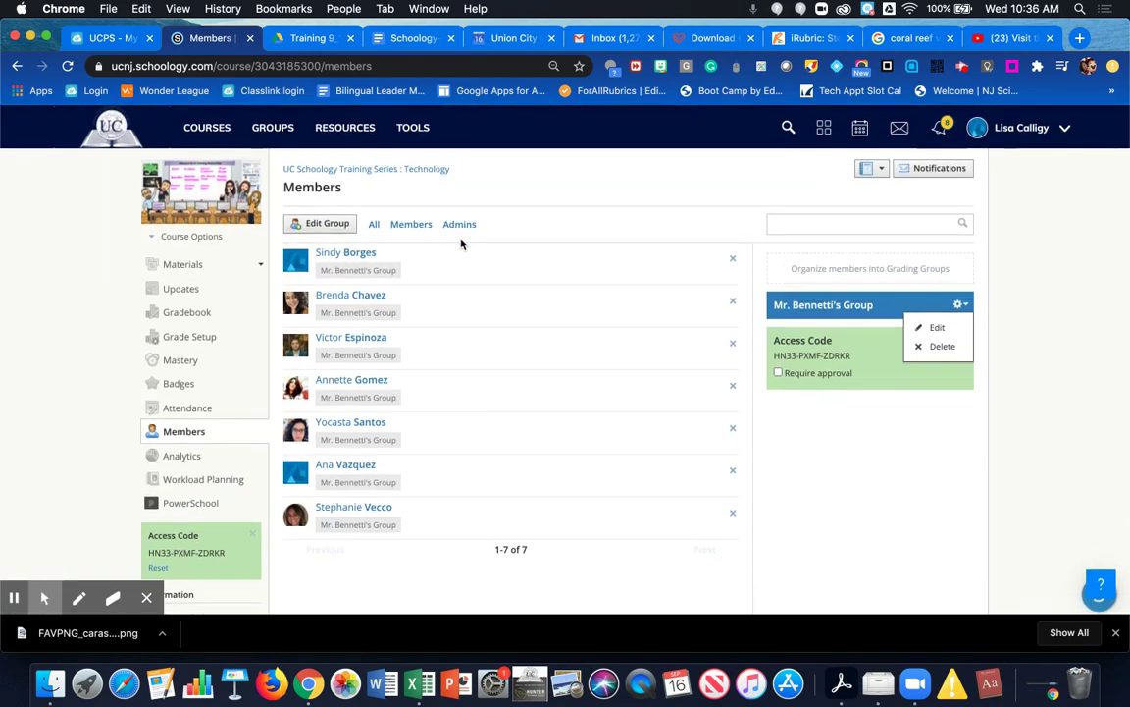
pyautogui.click(196, 266)
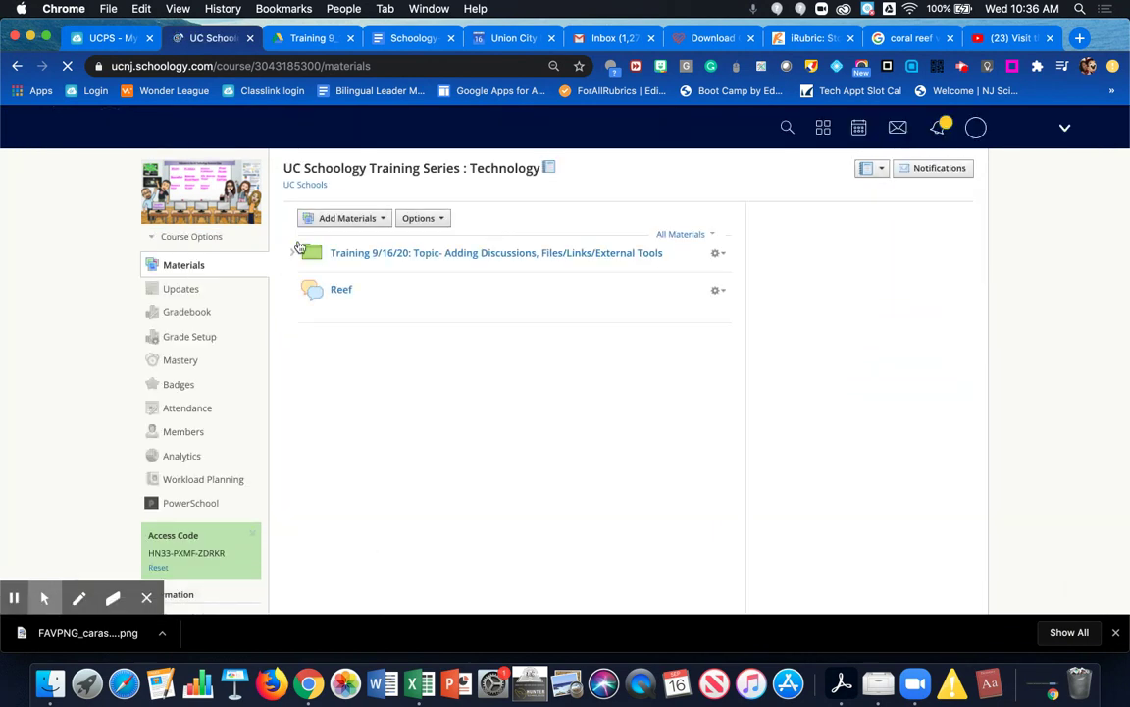
# Start a new assignment named Test from Add Materials.
pyautogui.click(379, 220)
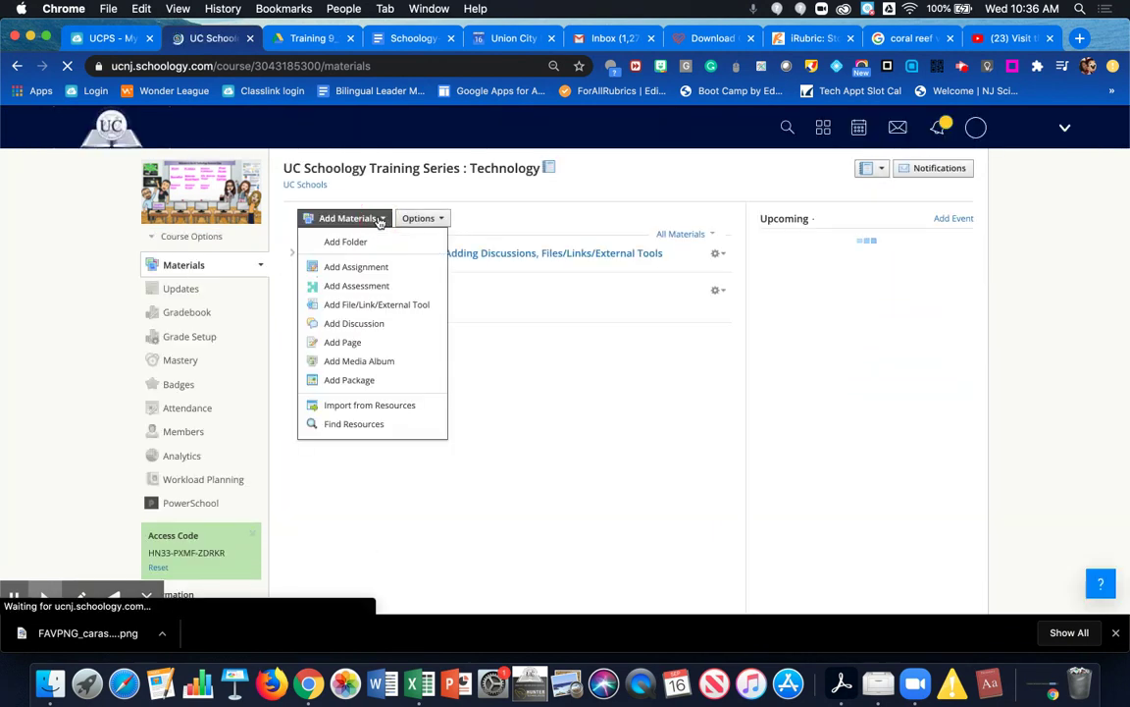
pyautogui.click(384, 267)
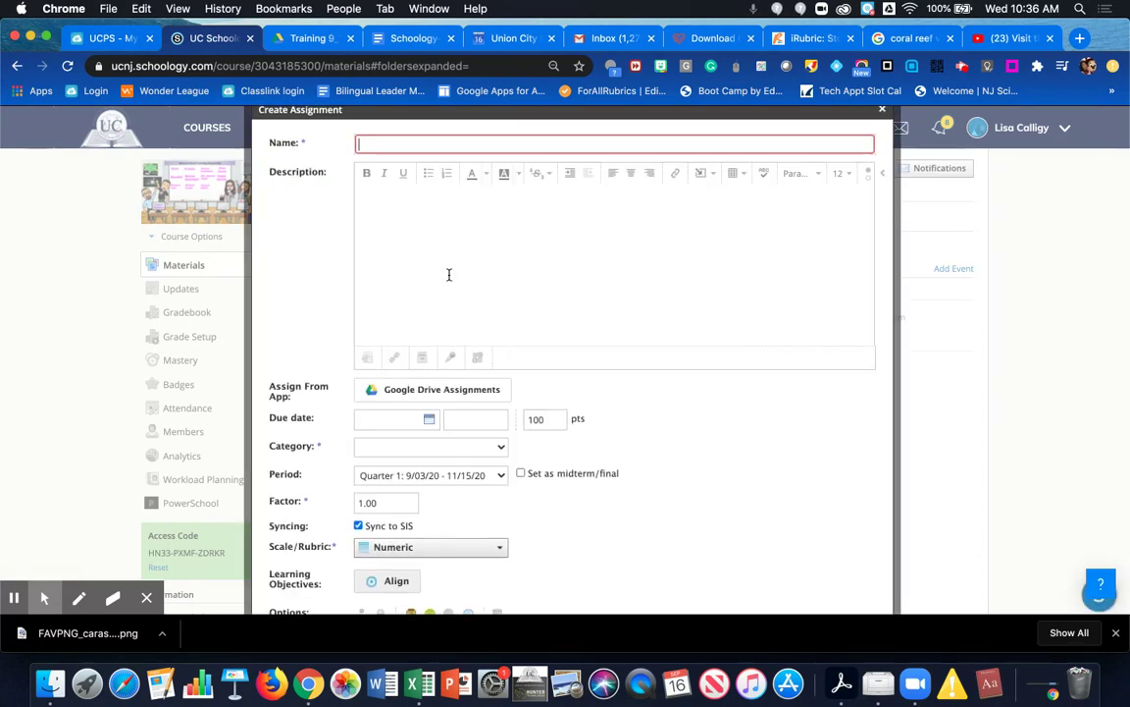
pyautogui.scroll(-2, 449, 275)
pyautogui.scroll(1, 449, 275)
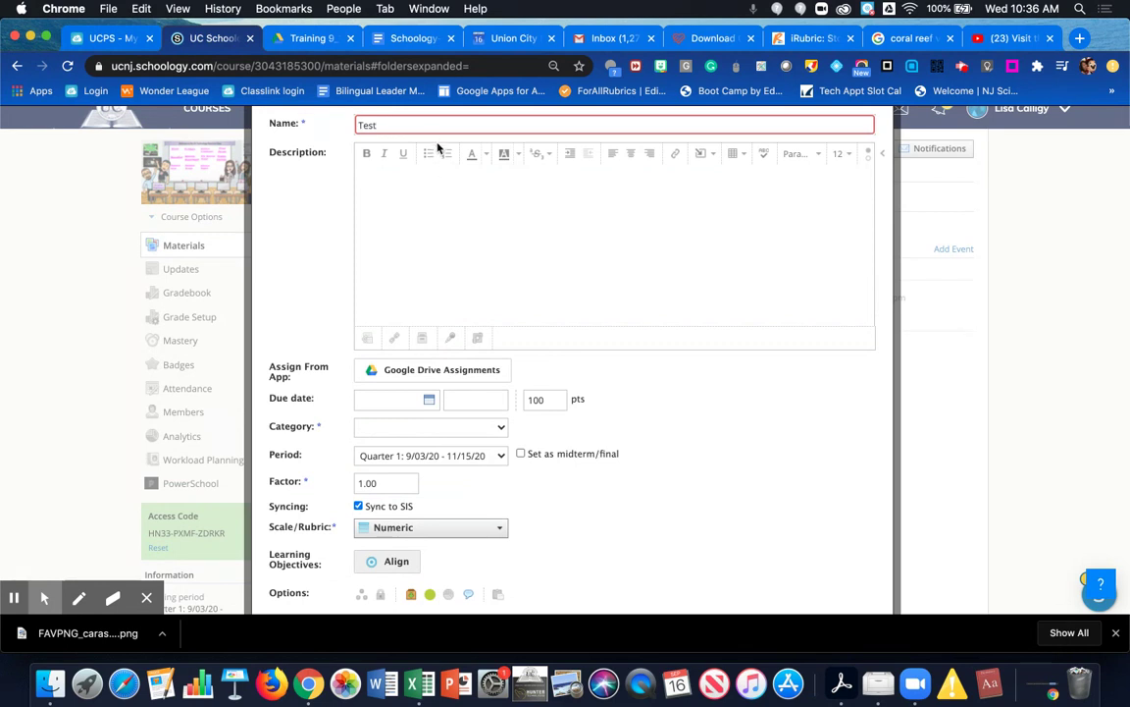
pyautogui.scroll(-1, 439, 349)
pyautogui.scroll(-2, 440, 351)
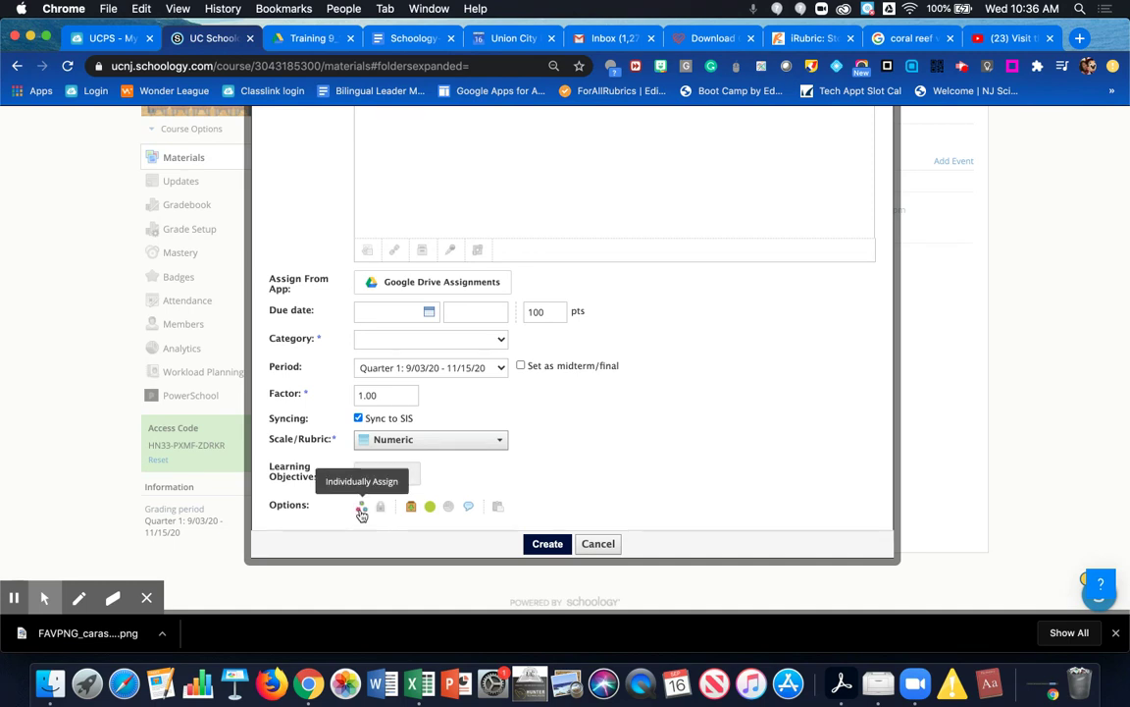
# Individually assign the Test assignment to the resource teacher's grading group.
pyautogui.click(360, 507)
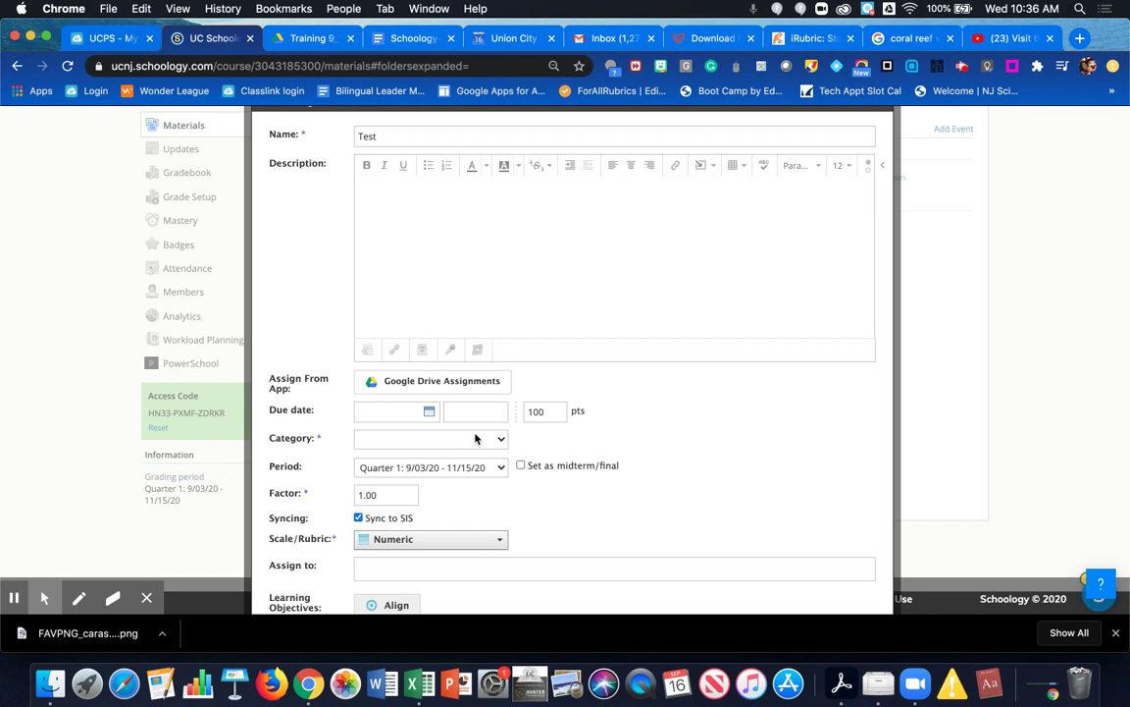
pyautogui.scroll(-3, 474, 438)
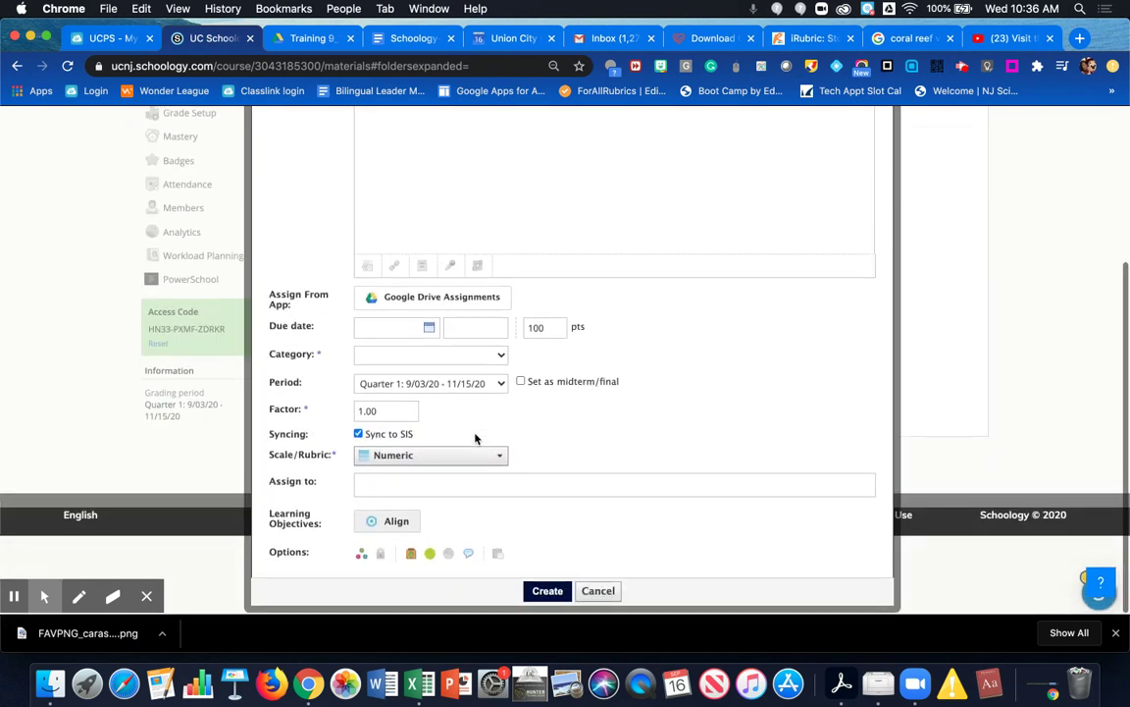
pyautogui.click(409, 484)
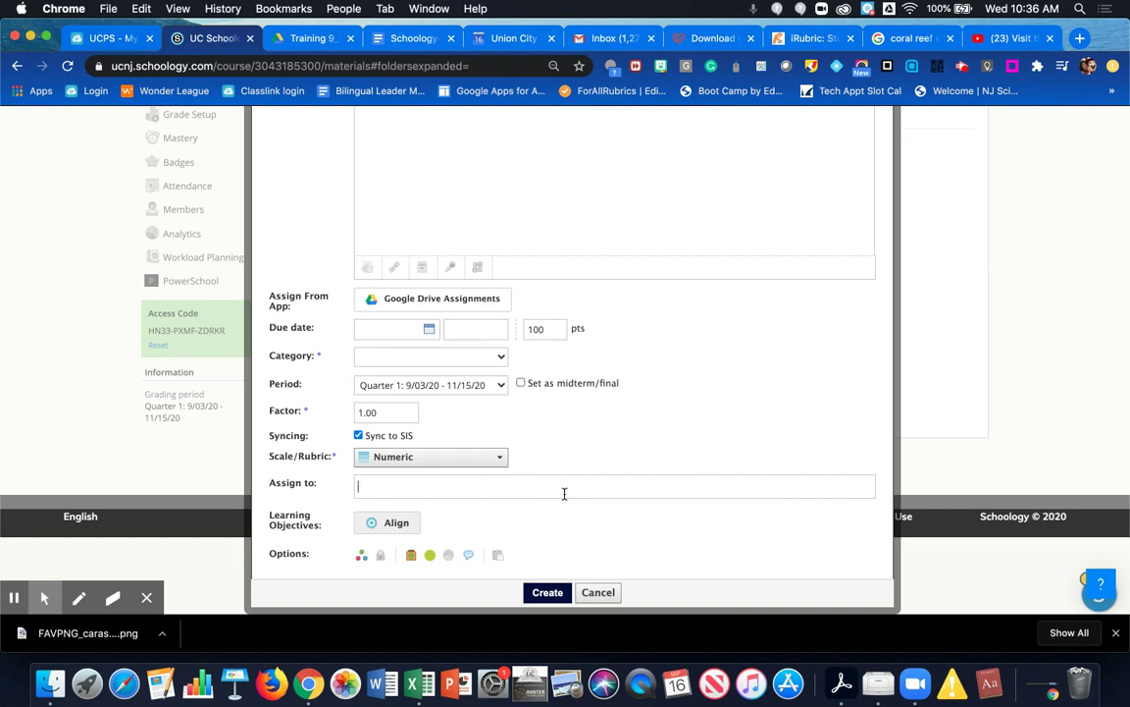
pyautogui.write('Mr')
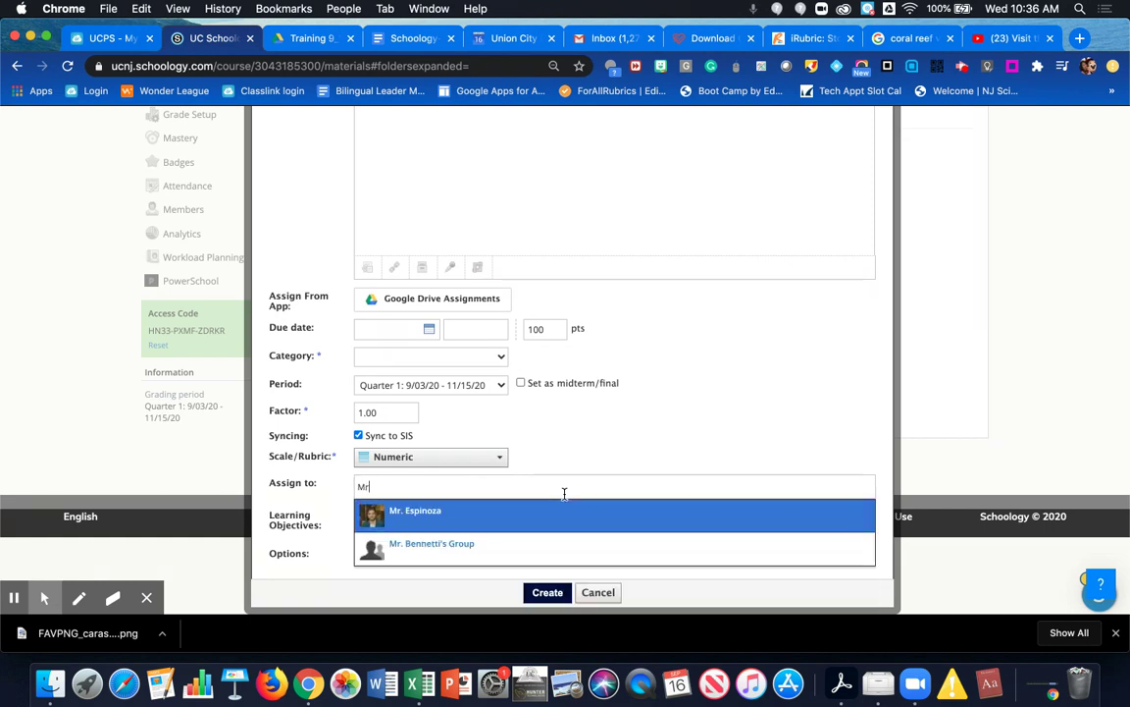
pyautogui.click(457, 553)
pyautogui.scroll(-2, 559, 350)
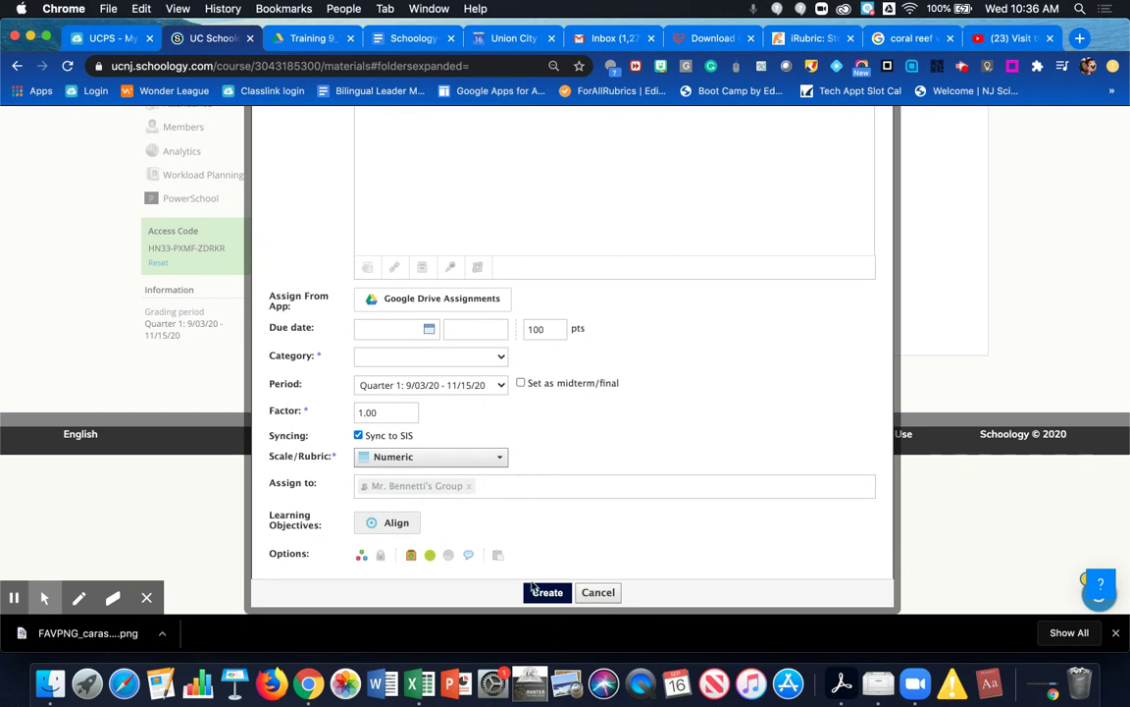
pyautogui.click(499, 497)
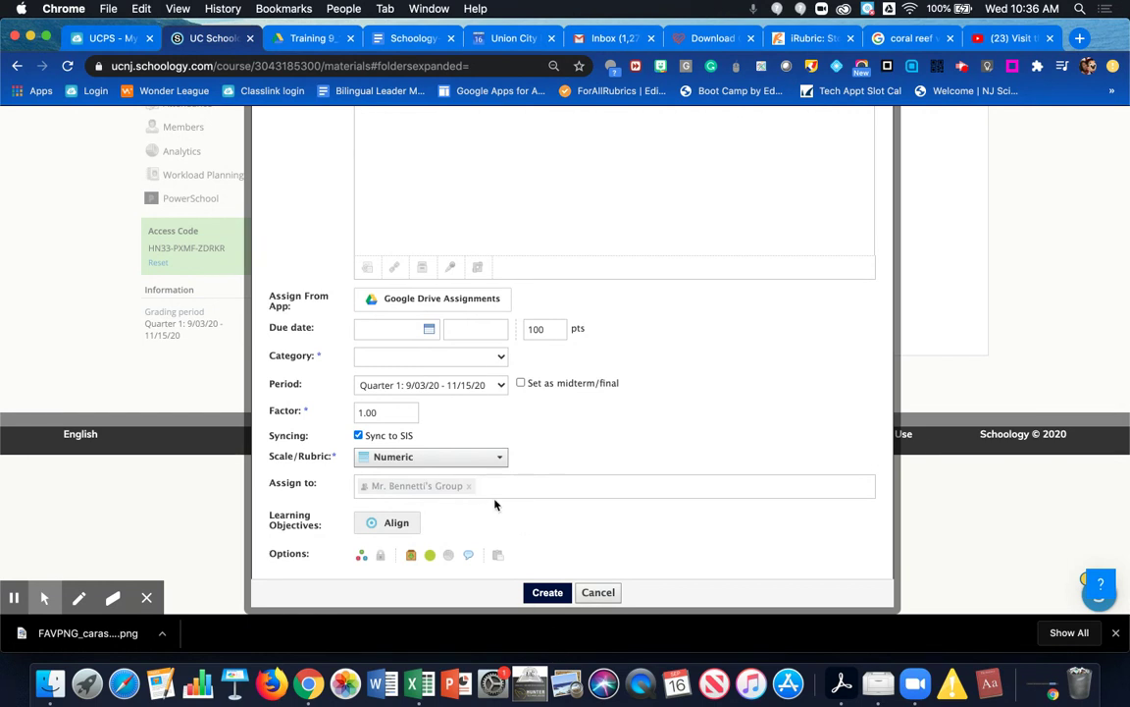